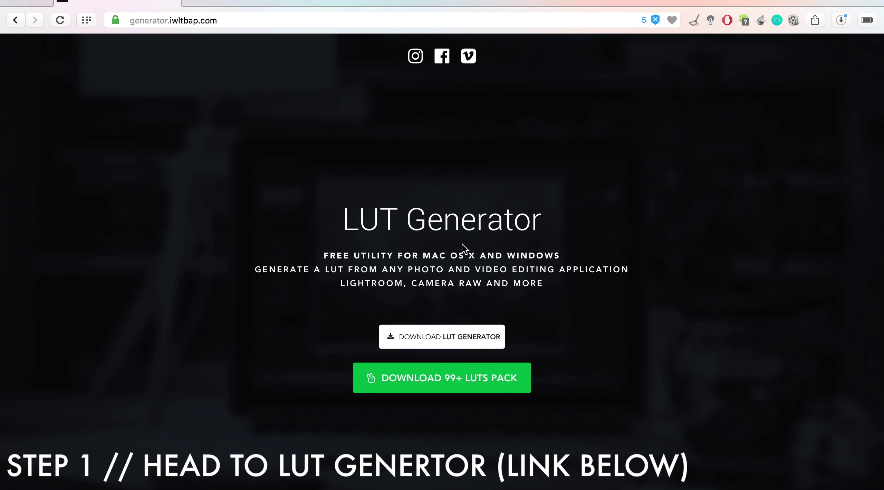
# Generate the neutral HALD Neutral-125.png to the desktop, close the generator, and reposition the file
pyautogui.click(235, 19)
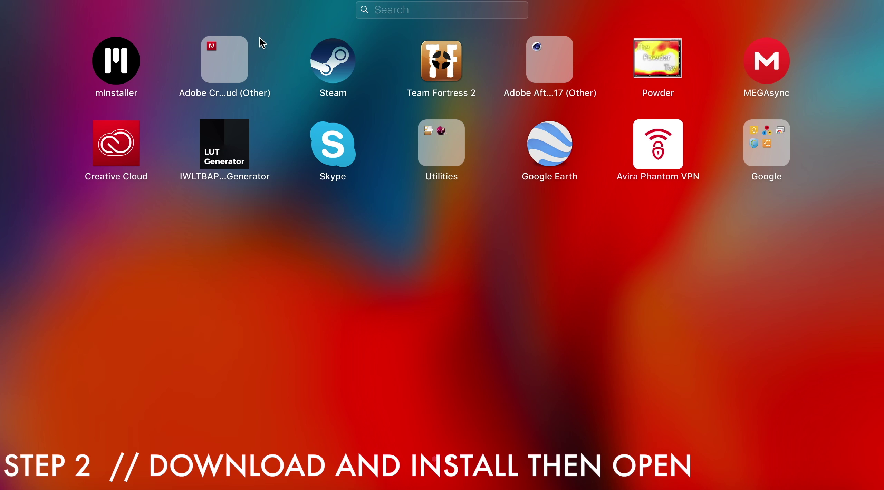
pyautogui.write('lut')
pyautogui.click(465, 66)
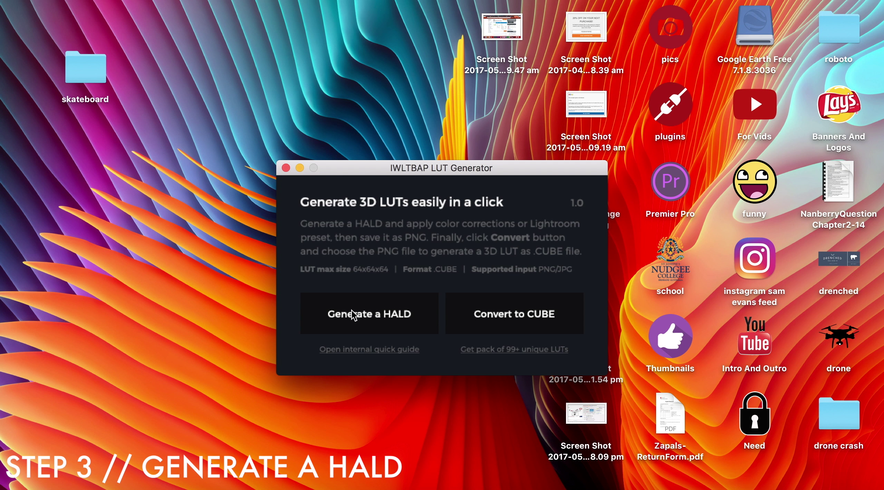
pyautogui.click(374, 316)
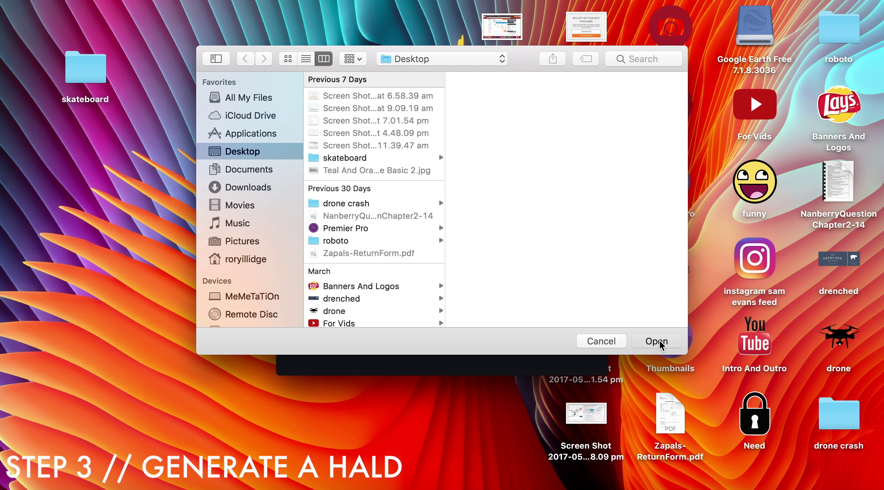
pyautogui.click(660, 341)
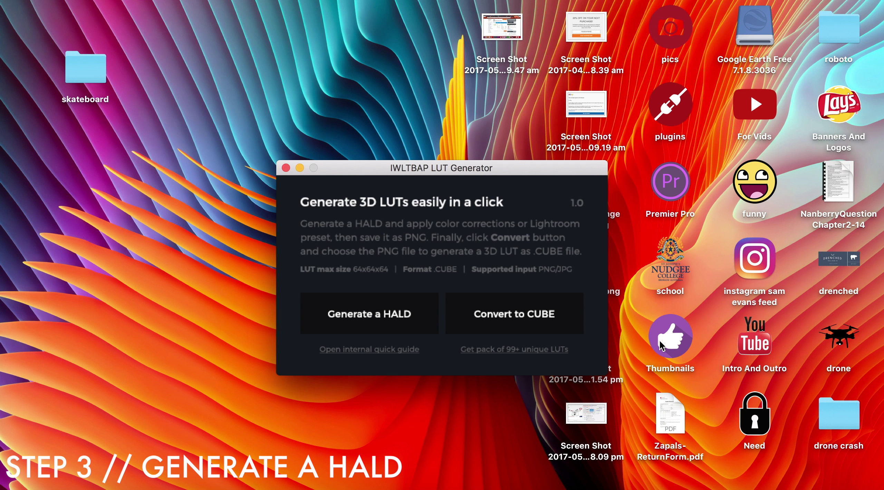
pyautogui.click(286, 170)
pyautogui.moveTo(557, 296); pyautogui.dragTo(297, 290)
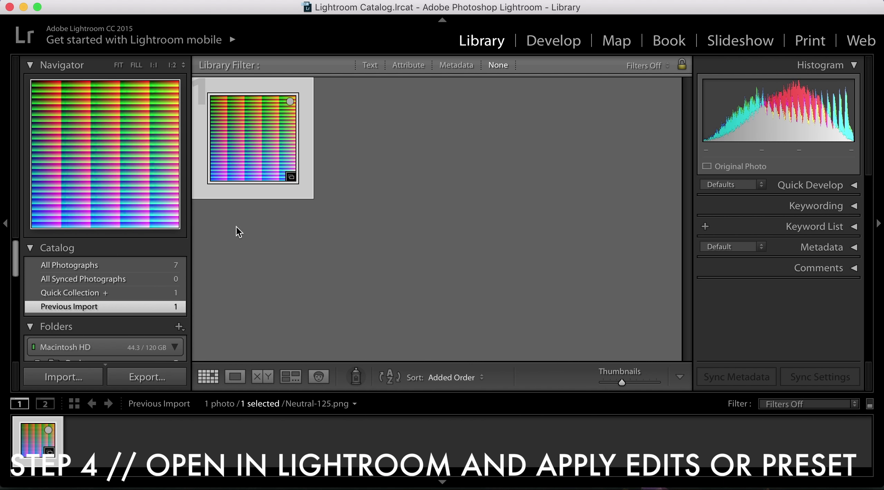
# Apply Lightroom's Orange and Teal video preset to Neutral-125.png in the Develop module
pyautogui.click(559, 48)
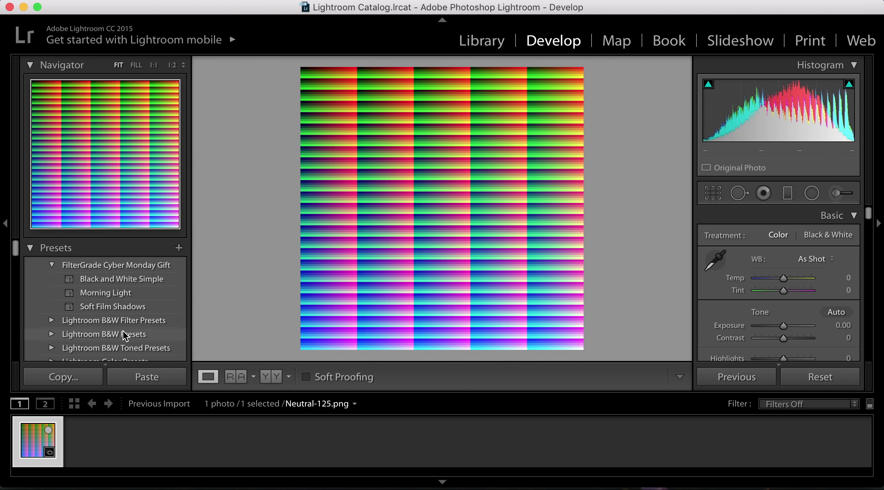
pyautogui.scroll(-5, 123, 337)
pyautogui.scroll(-5, 122, 301)
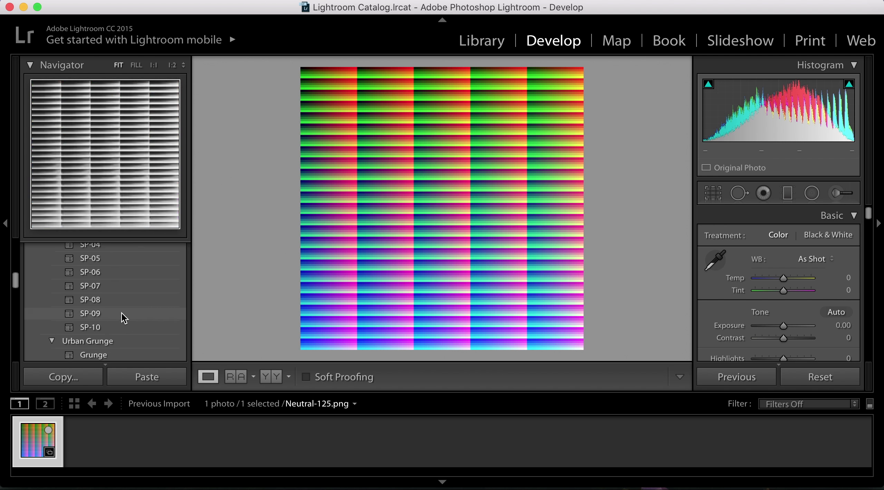
pyautogui.scroll(-3, 123, 316)
pyautogui.scroll(-4, 132, 307)
pyautogui.scroll(-2, 133, 309)
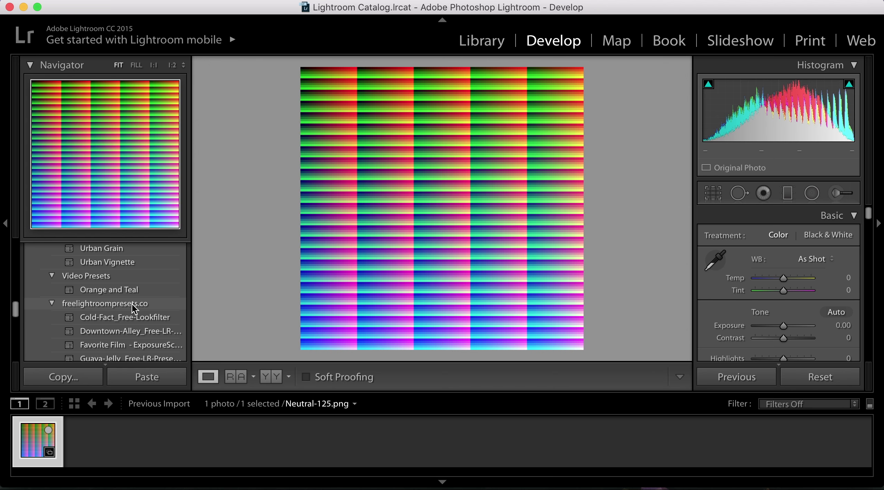
pyautogui.click(135, 290)
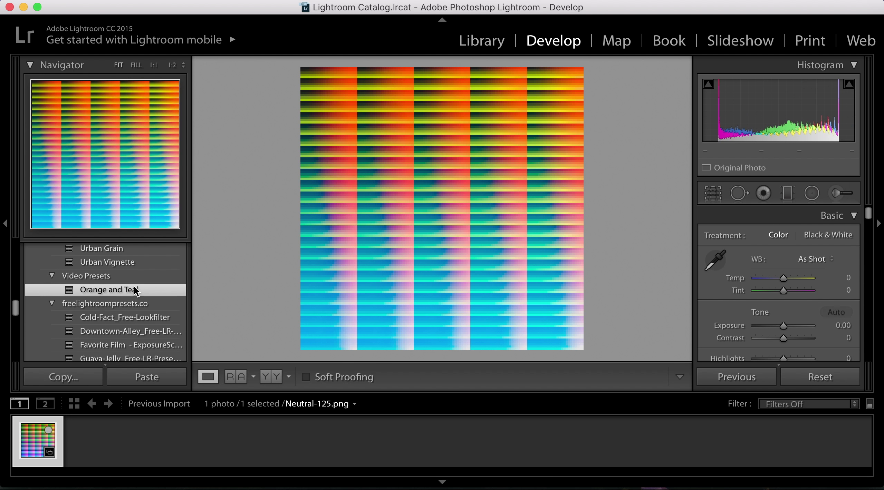
# Export the graded photo as Teal And Orange Basic 2-2.jpg, using a unique name
pyautogui.rightClick(470, 151)
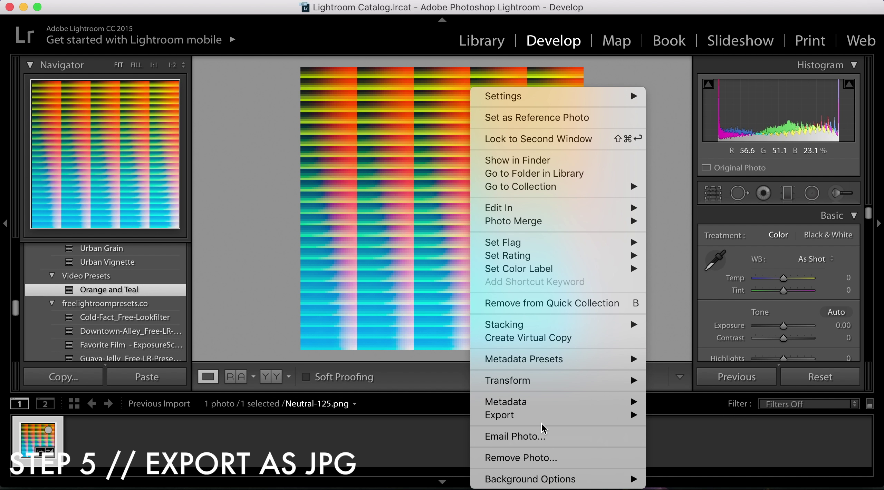
pyautogui.moveTo(525, 416)
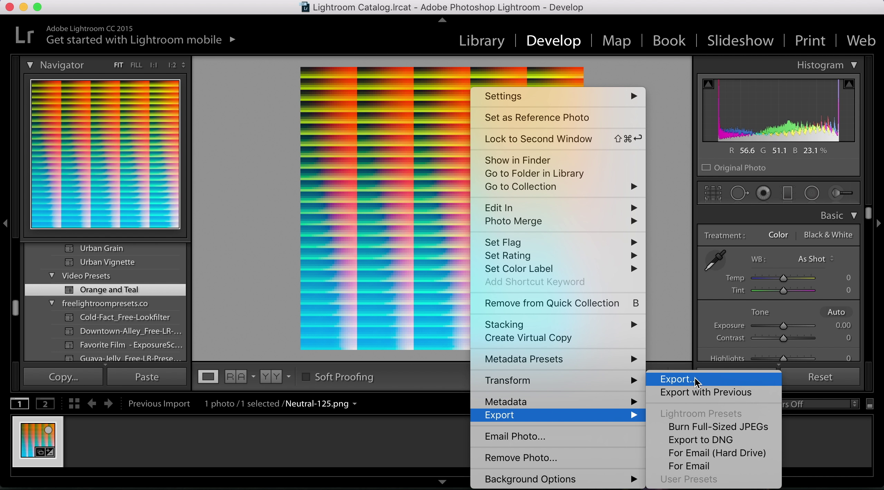
pyautogui.click(695, 381)
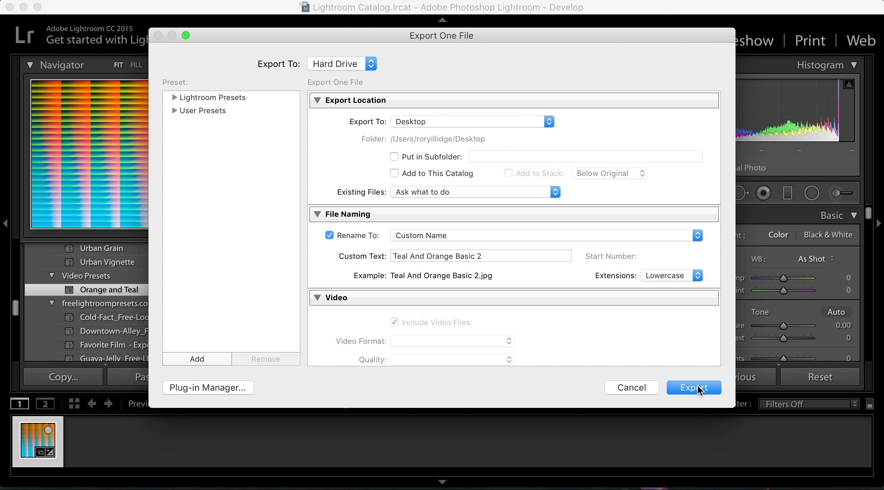
pyautogui.click(698, 389)
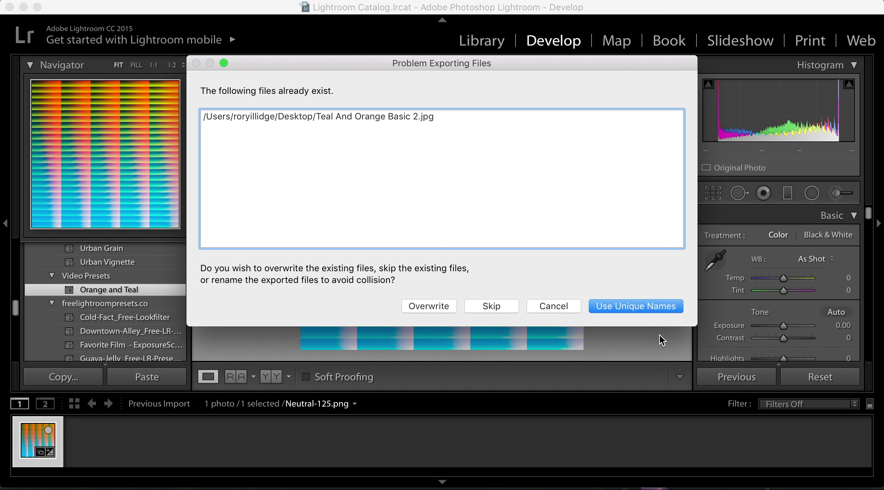
pyautogui.click(616, 311)
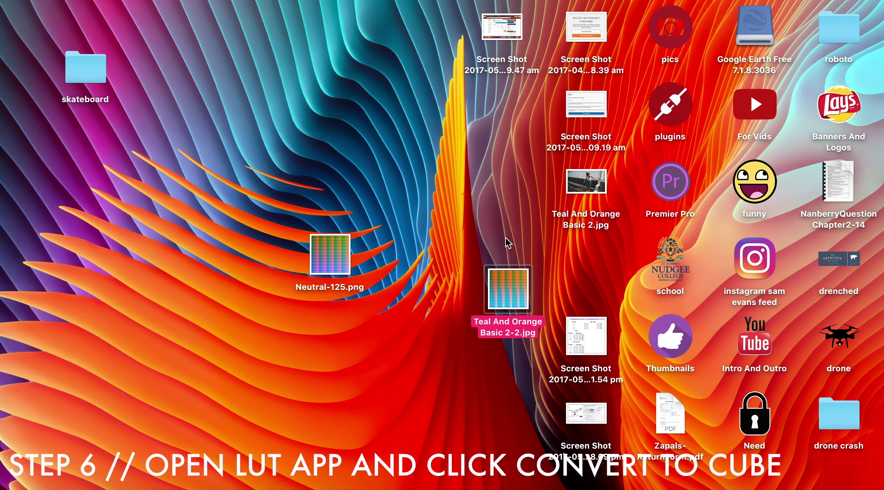
# Convert Teal And Orange Basic 2-2.jpg to a .cube LUT, then close the LUT Generator
pyautogui.click(496, 289)
pyautogui.click(503, 316)
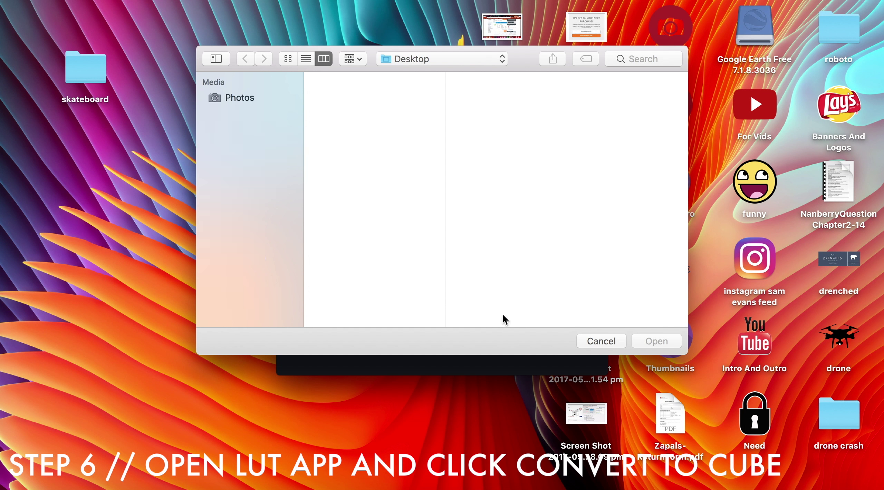
pyautogui.click(378, 110)
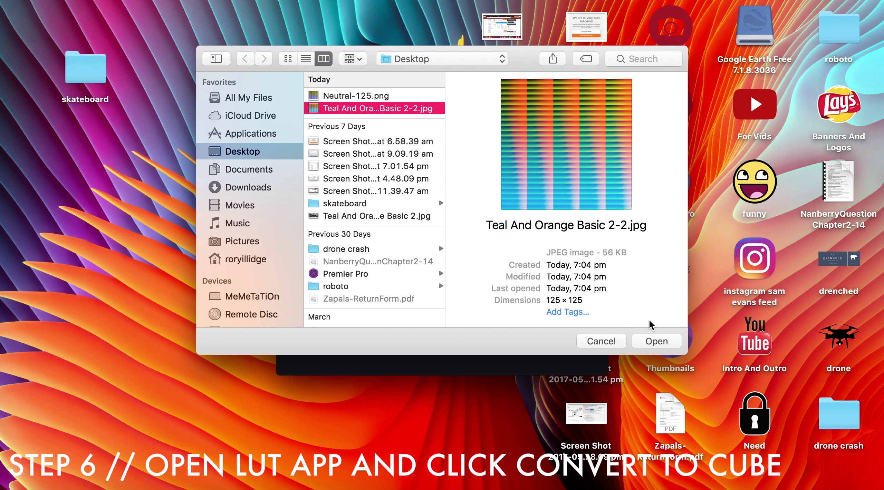
pyautogui.click(656, 342)
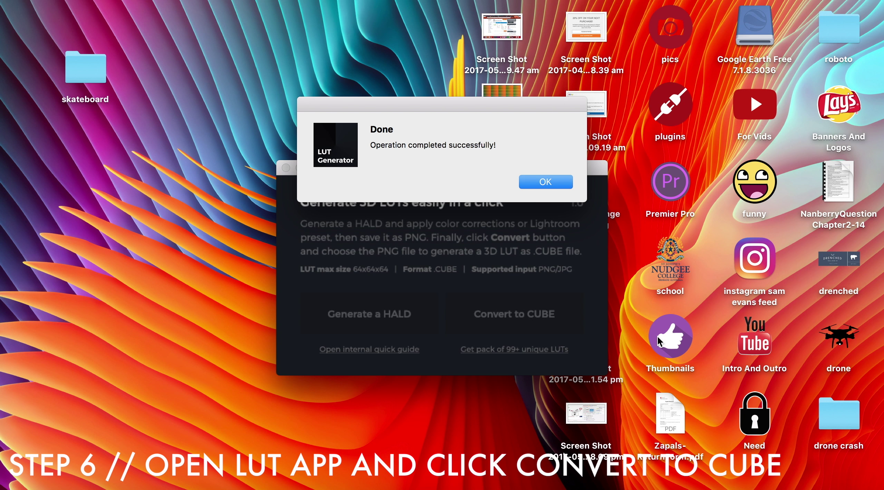
pyautogui.click(546, 187)
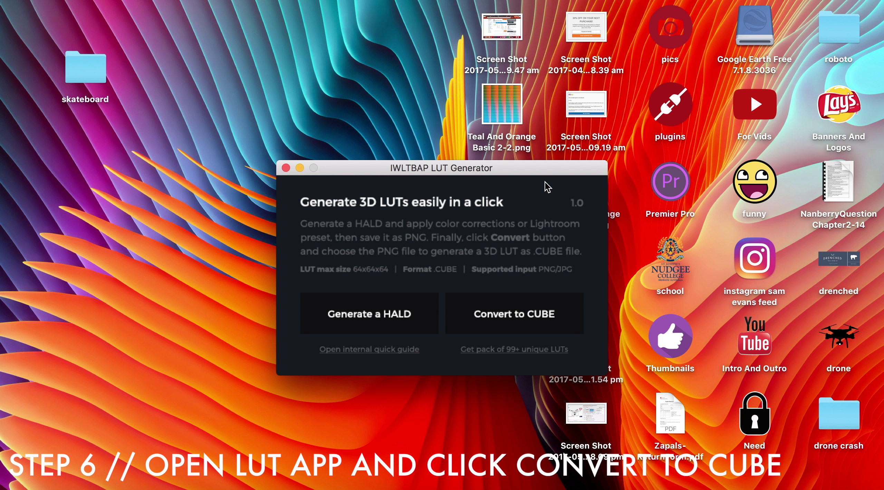
pyautogui.click(285, 168)
# Move the new .cube file on the desktop and apply Color Correction's Lumetri Color to IMG_1165.MOV
pyautogui.click(496, 182)
pyautogui.moveTo(496, 182); pyautogui.dragTo(263, 168)
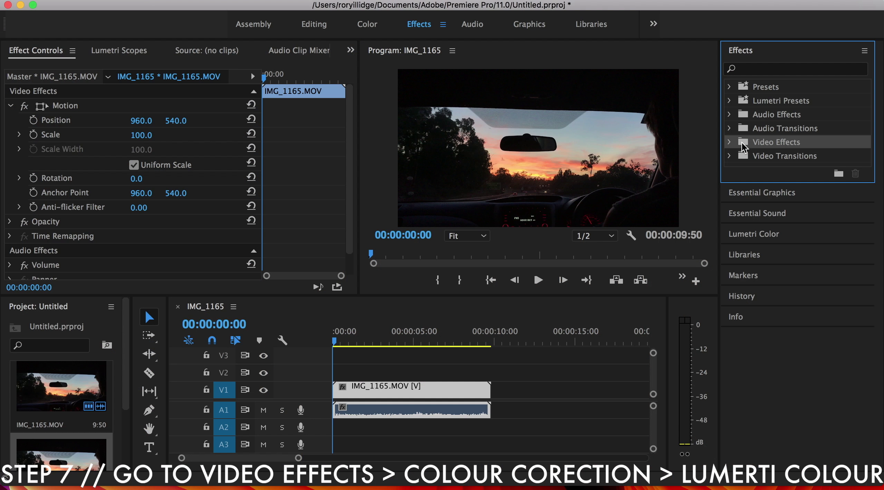
pyautogui.click(731, 143)
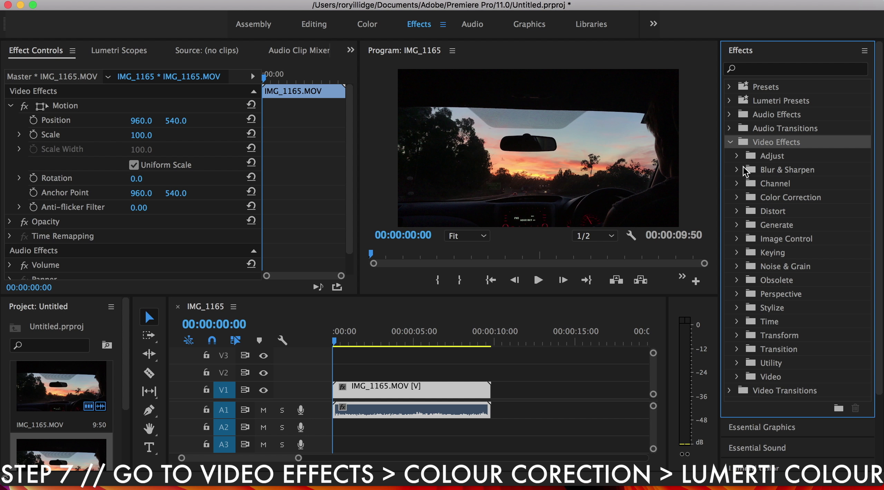
pyautogui.click(738, 197)
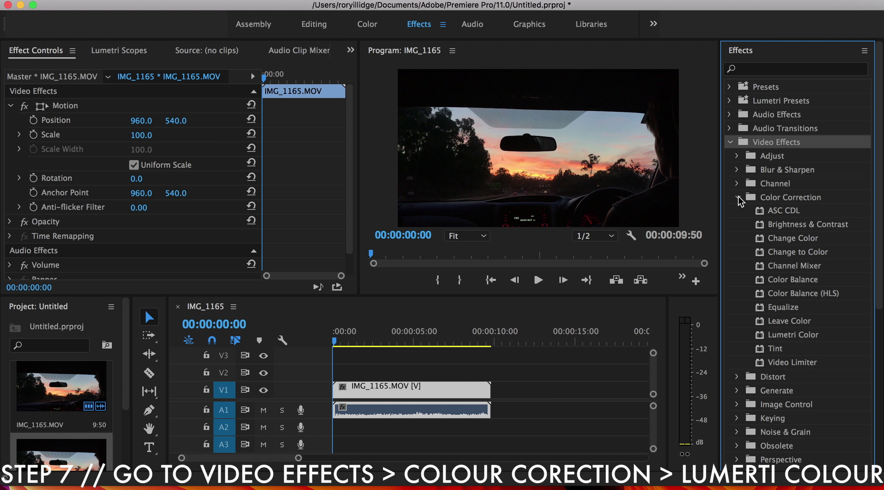
pyautogui.click(812, 336)
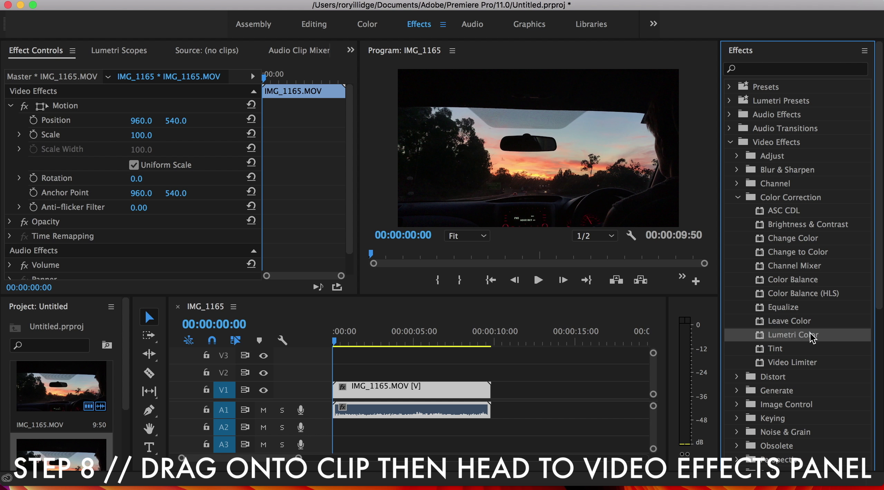
pyautogui.moveTo(812, 337); pyautogui.dragTo(421, 392)
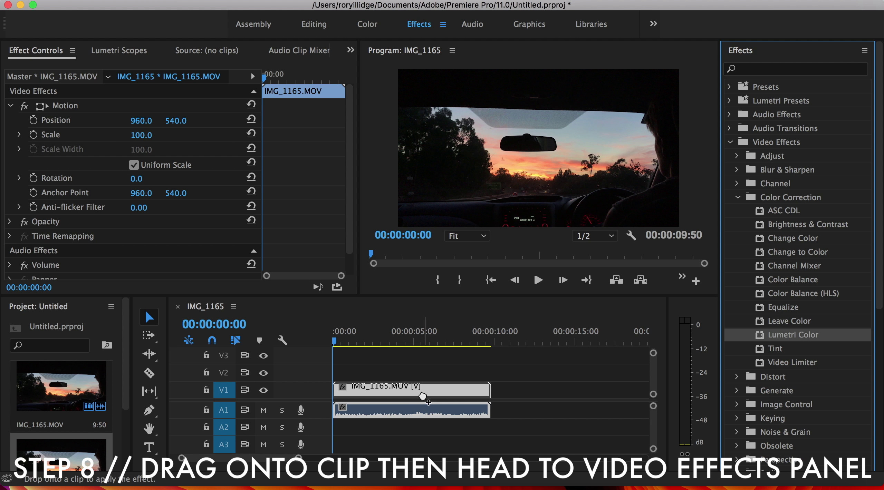
pyautogui.scroll(-5, 187, 246)
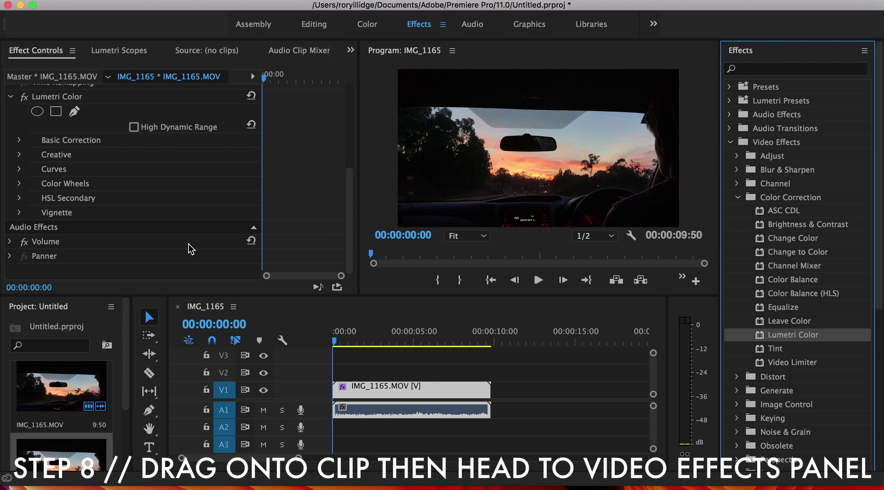
pyautogui.scroll(2, 184, 245)
# Load Teal And Orange Basic 2-2.cube as the Basic Correction Input LUT
pyautogui.click(19, 168)
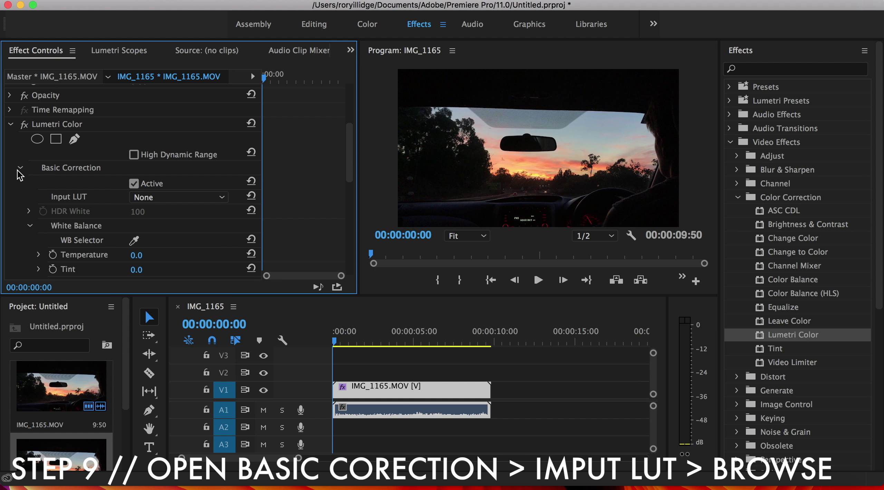
pyautogui.click(169, 196)
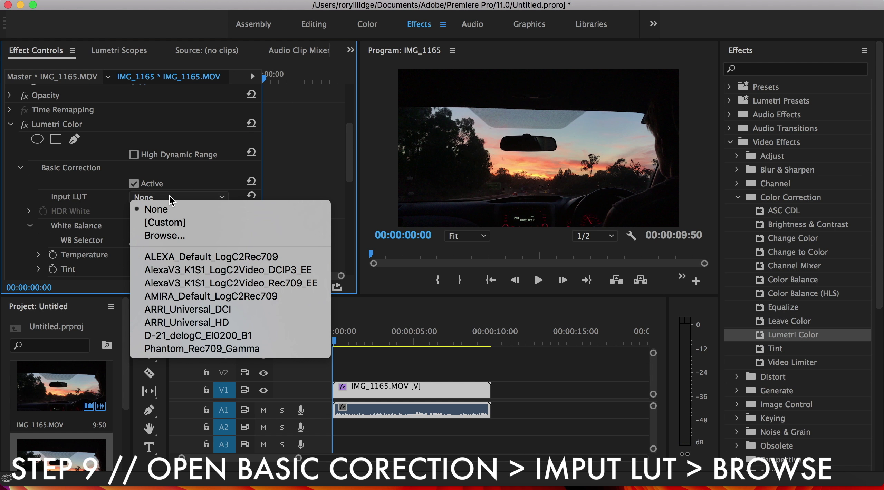
pyautogui.click(190, 236)
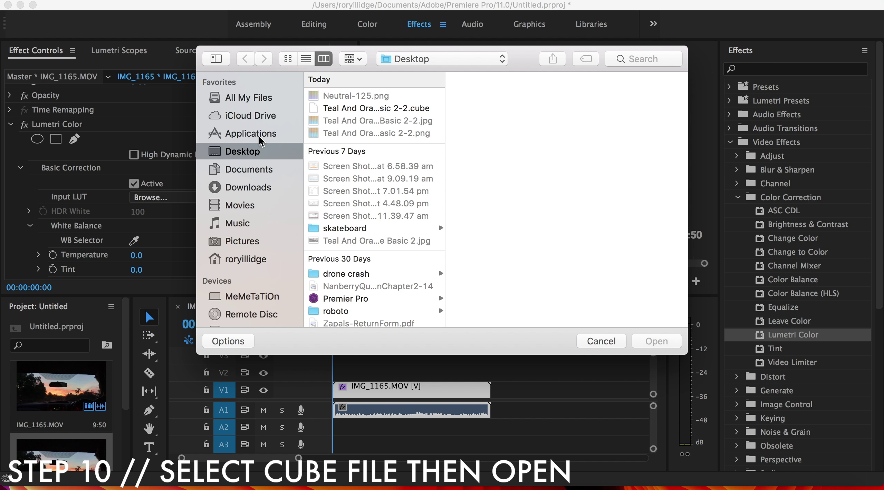
pyautogui.click(357, 109)
pyautogui.click(655, 340)
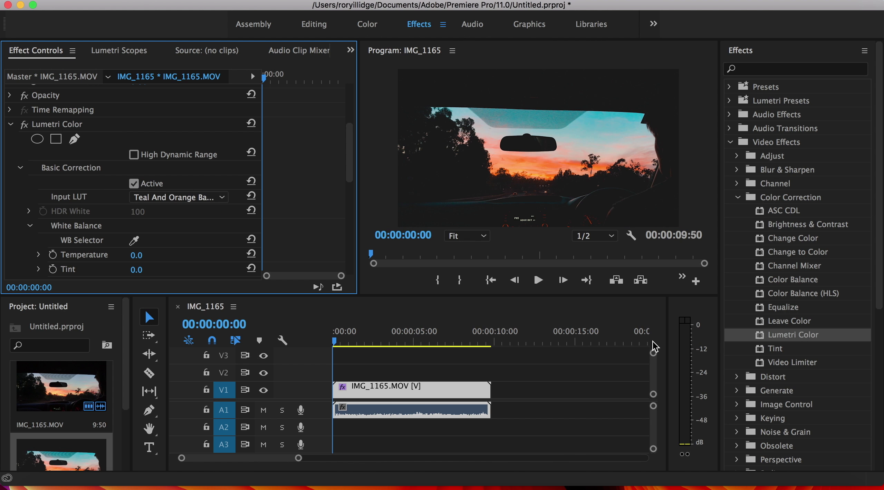
pyautogui.moveTo(335, 341)
pyautogui.mouseDown()
pyautogui.moveTo(412, 351)
pyautogui.moveTo(244, 357)
pyautogui.mouseUp()
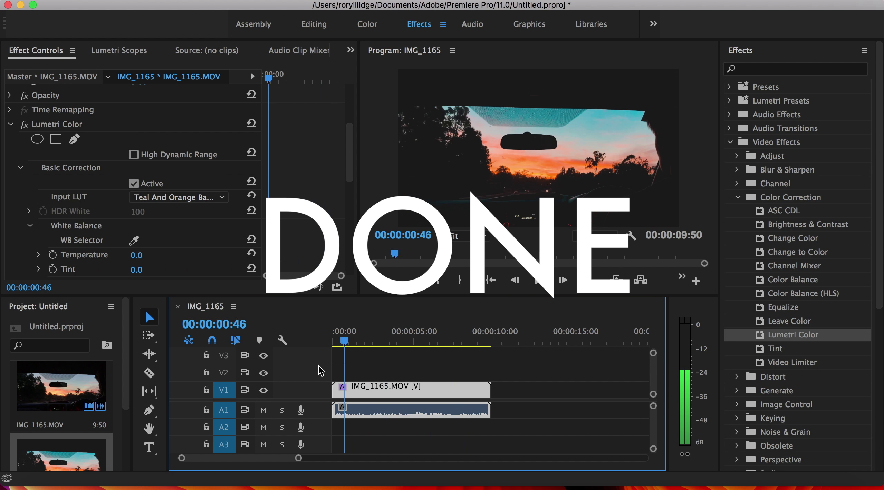